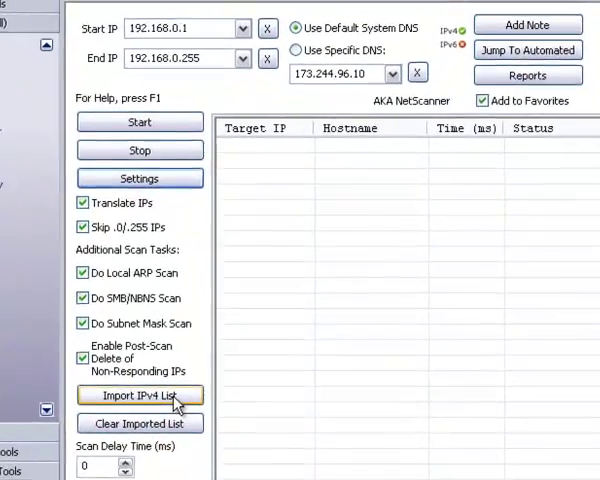
pyautogui.click(178, 402)
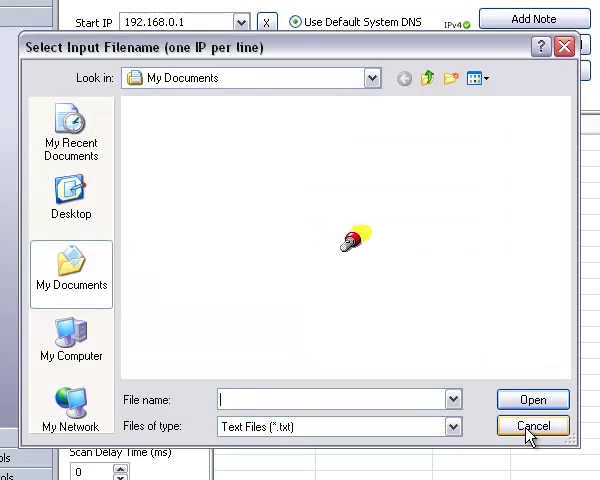
pyautogui.click(530, 432)
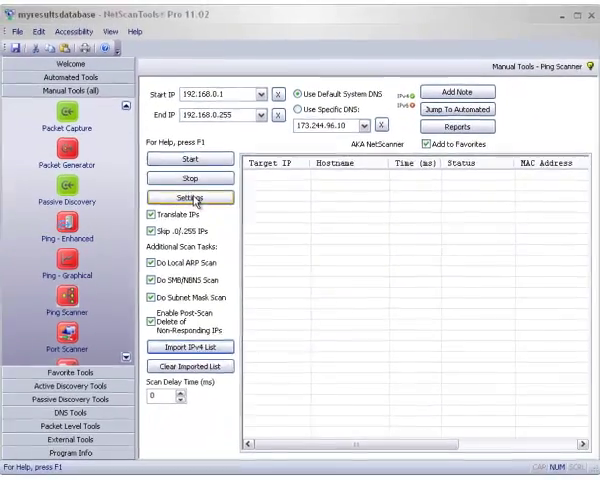
# Show the Settings::Ping Scanner dialog with 2000 ms timeout and 0 retries
pyautogui.click(196, 199)
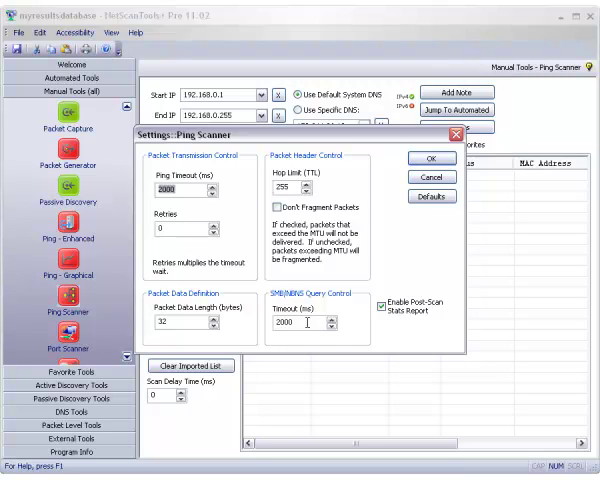
# Cancel the settings unchanged, try Use Specific DNS, then revert to Use Default System DNS
pyautogui.click(431, 178)
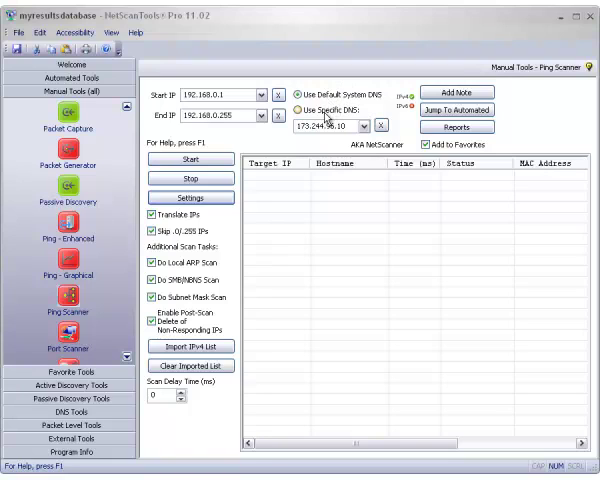
pyautogui.click(325, 111)
pyautogui.click(364, 126)
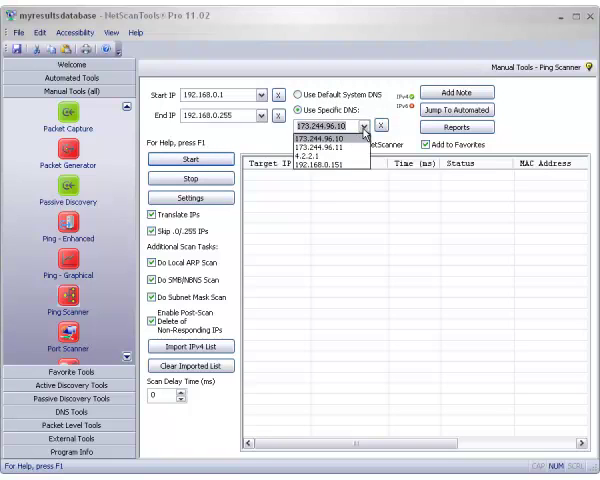
pyautogui.click(365, 128)
pyautogui.click(340, 95)
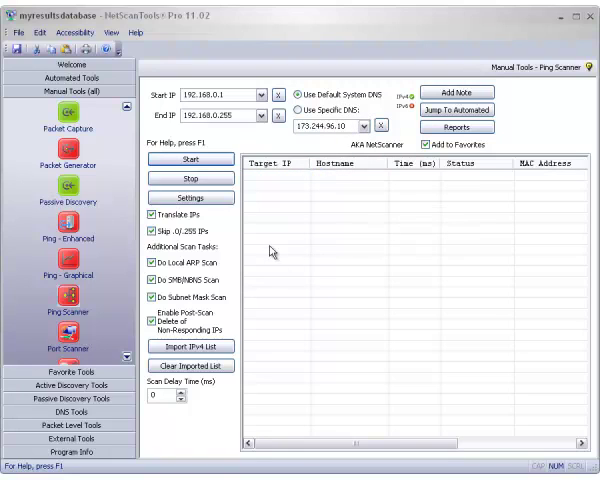
# Start the sweep of 192.168.0.1–255, listing ten replying hosts up to 192.168.0.249
pyautogui.click(190, 160)
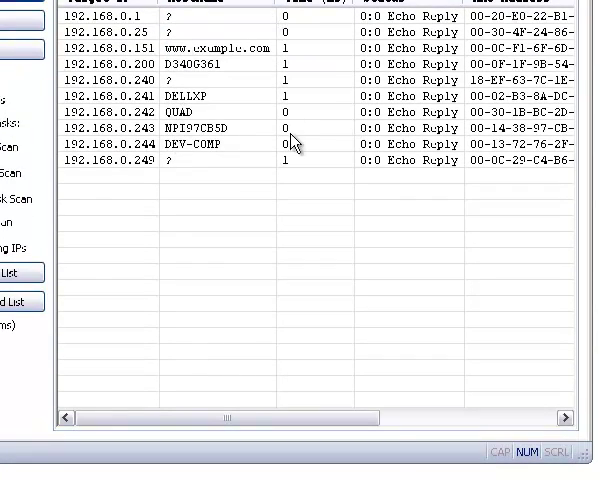
pyautogui.moveTo(364, 428); pyautogui.dragTo(485, 428)
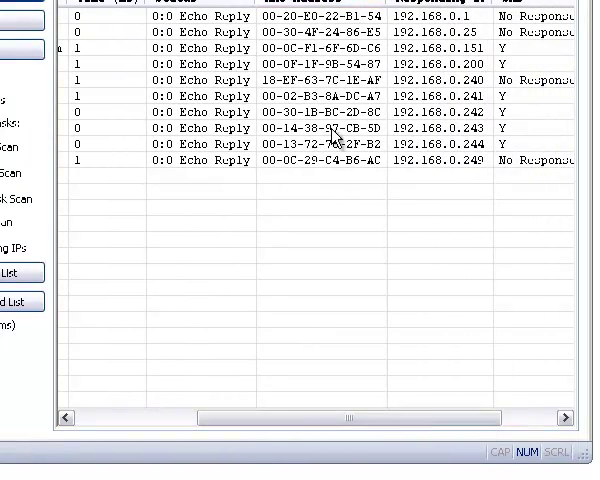
pyautogui.moveTo(412, 420); pyautogui.dragTo(460, 420)
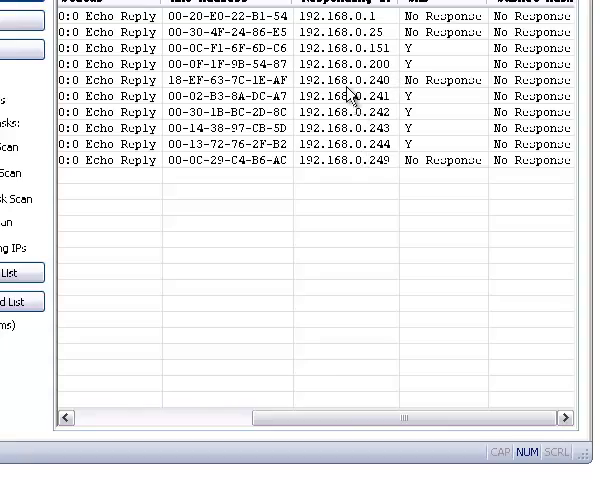
pyautogui.moveTo(382, 418); pyautogui.dragTo(445, 418)
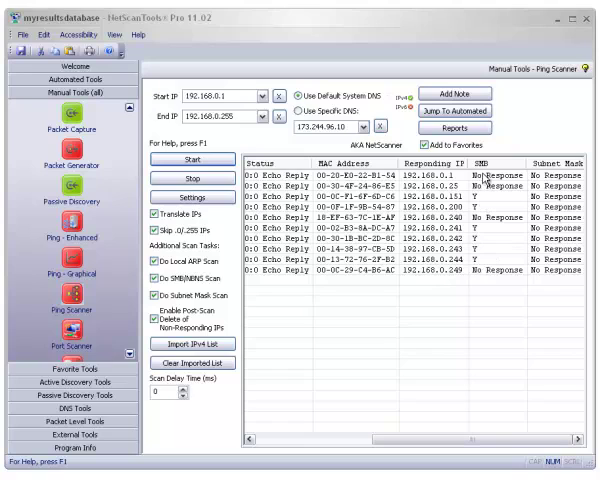
pyautogui.rightClick(478, 241)
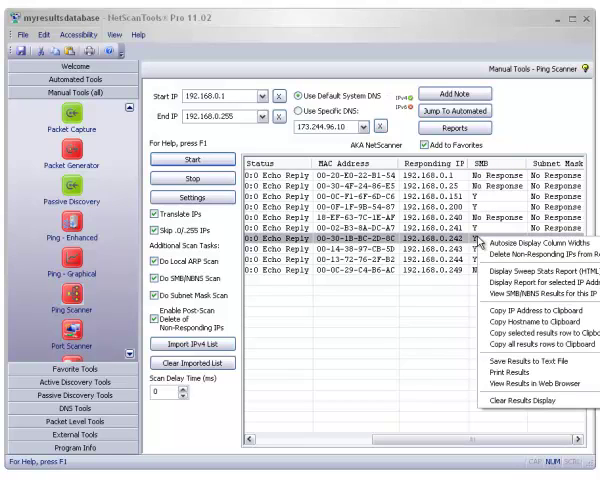
pyautogui.click(530, 294)
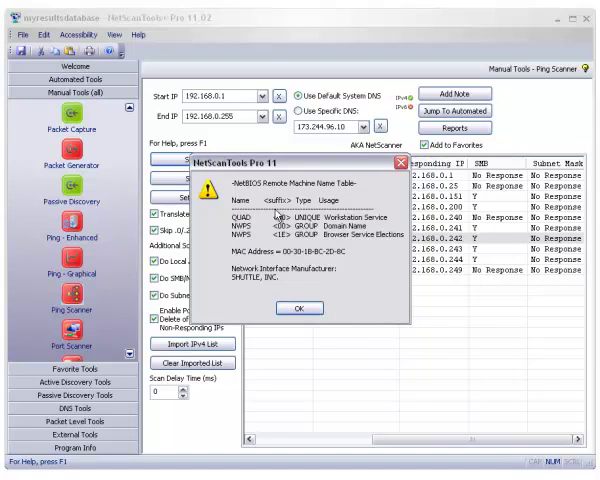
pyautogui.click(300, 310)
pyautogui.rightClick(437, 243)
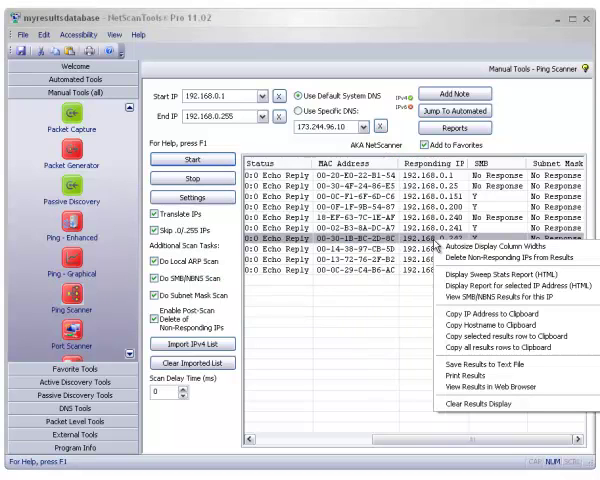
pyautogui.click(452, 287)
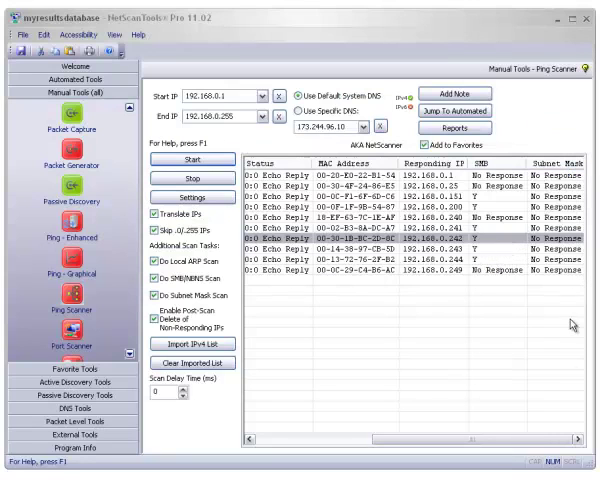
pyautogui.moveTo(555, 440)
pyautogui.mouseDown()
pyautogui.moveTo(464, 448)
pyautogui.moveTo(360, 440)
pyautogui.mouseUp()
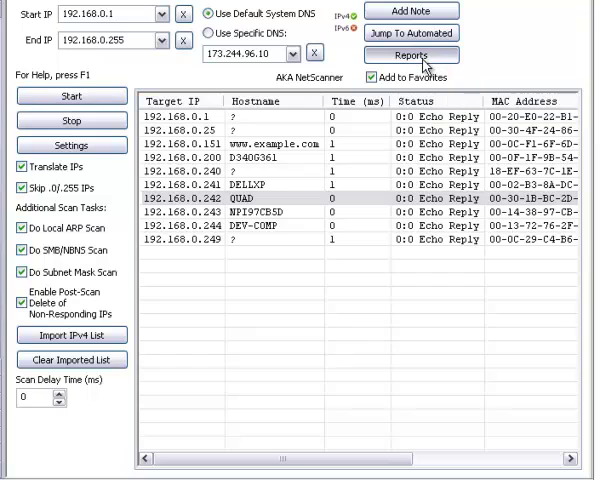
# View the report for the latest 192.168.0.1-192.168.0.255 sweep record, answering Yes to include test notes
pyautogui.click(424, 57)
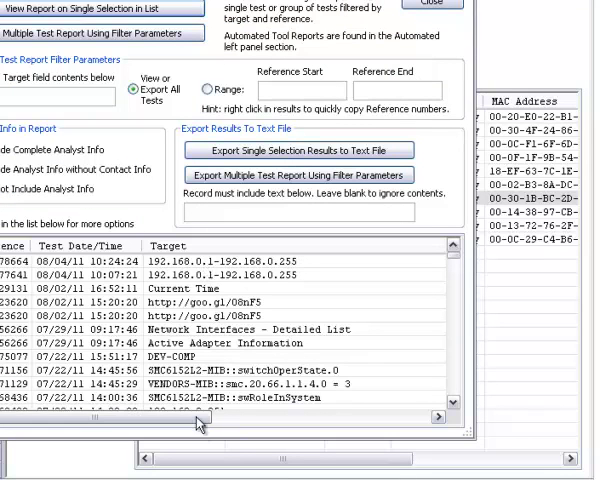
pyautogui.moveTo(200, 417)
pyautogui.mouseDown()
pyautogui.moveTo(305, 421)
pyautogui.moveTo(160, 430)
pyautogui.mouseUp()
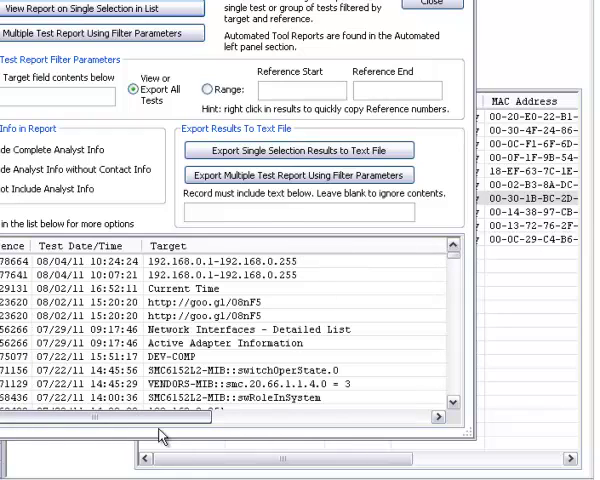
pyautogui.click(195, 262)
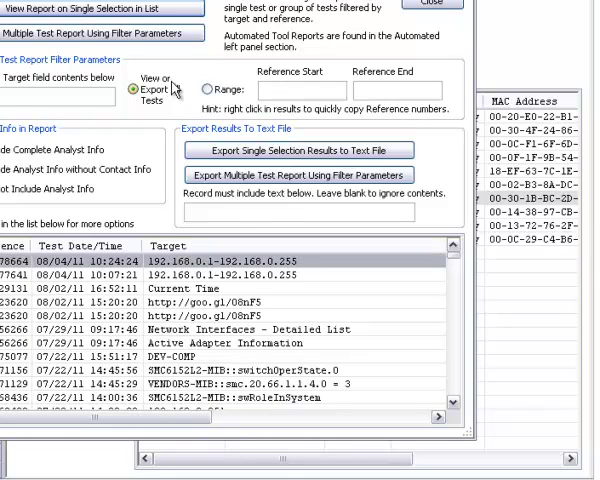
pyautogui.click(148, 14)
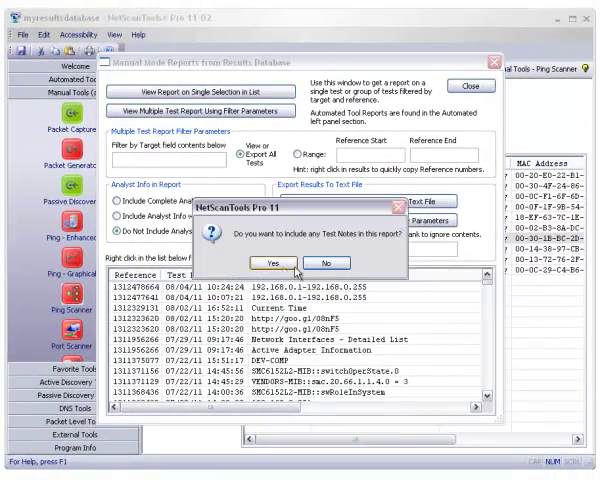
pyautogui.click(273, 263)
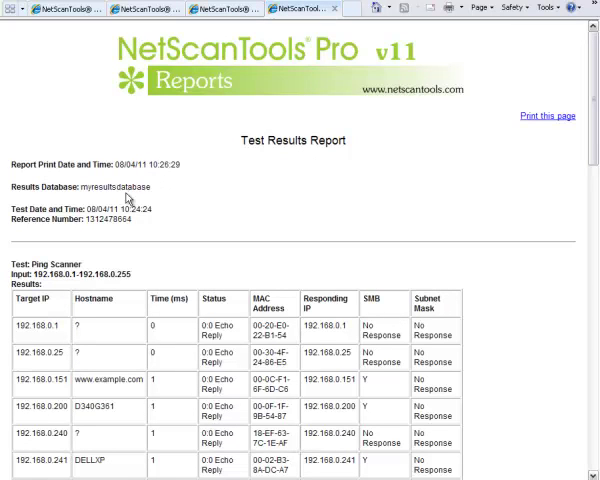
pyautogui.scroll(-3, 130, 225)
pyautogui.scroll(-2, 138, 229)
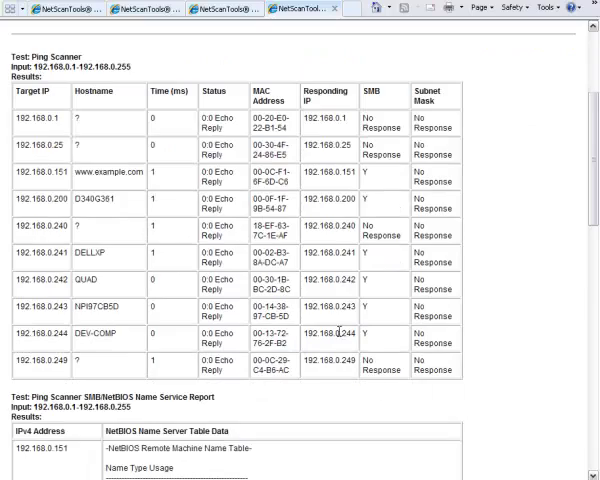
pyautogui.scroll(-8, 340, 330)
pyautogui.scroll(-5, 180, 125)
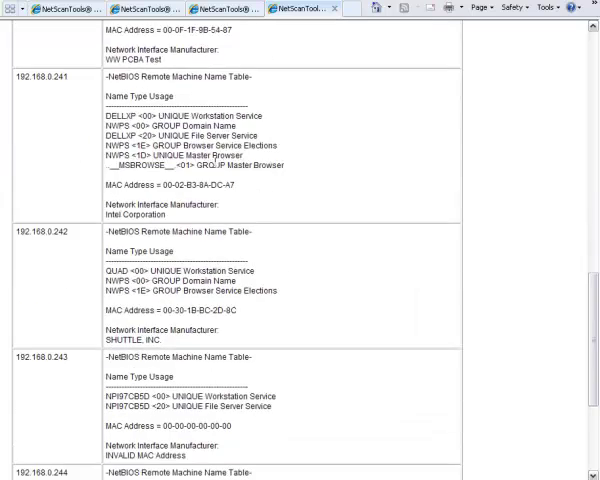
pyautogui.scroll(-4, 210, 180)
pyautogui.scroll(-2, 230, 231)
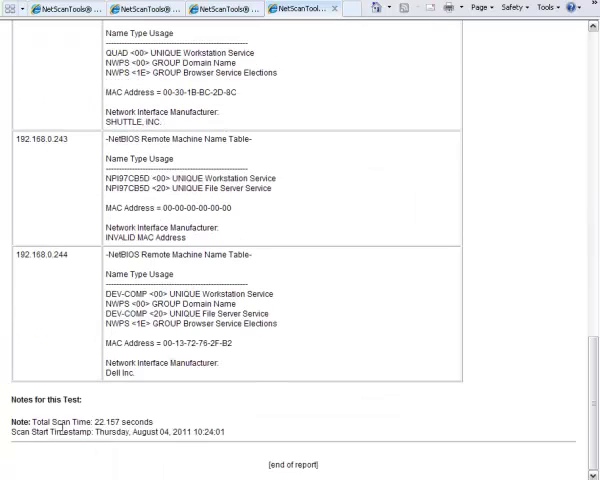
pyautogui.scroll(5, 205, 434)
pyautogui.scroll(8, 160, 310)
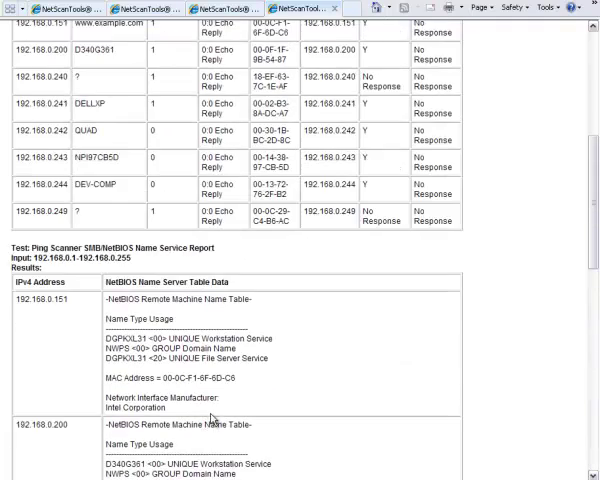
pyautogui.scroll(8, 160, 310)
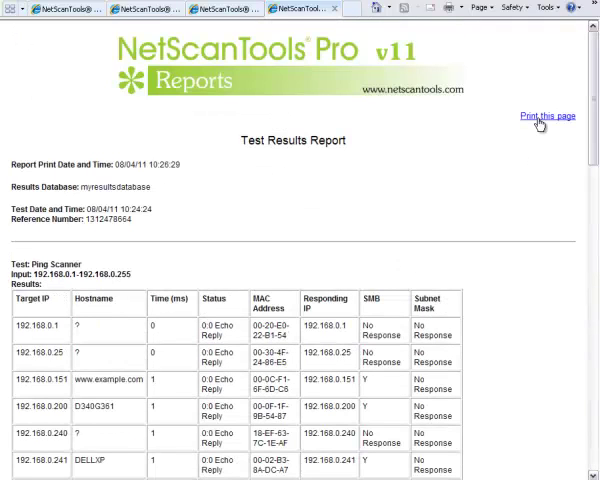